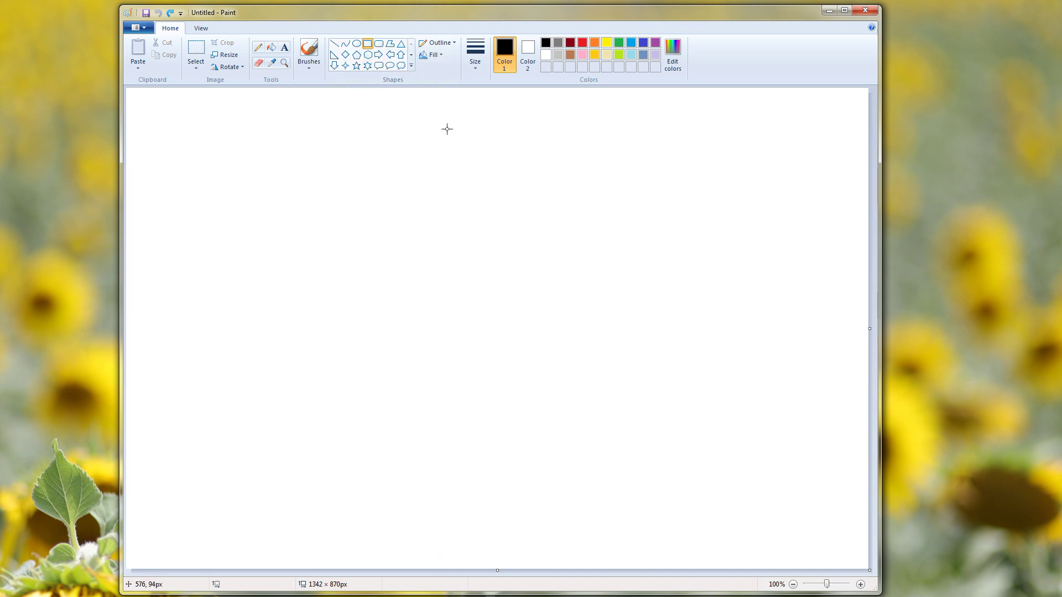
Step: Draw a 90×90 px square outline near the canvas bottom using the second line width
{"action": "left_click", "coordinate": [479, 68]}
{"action": "left_click", "coordinate": [486, 105]}
{"action": "left_click_drag", "start_coordinate": [412, 487], "coordinate": [475, 536]}
{"action": "left_click", "coordinate": [478, 534]}
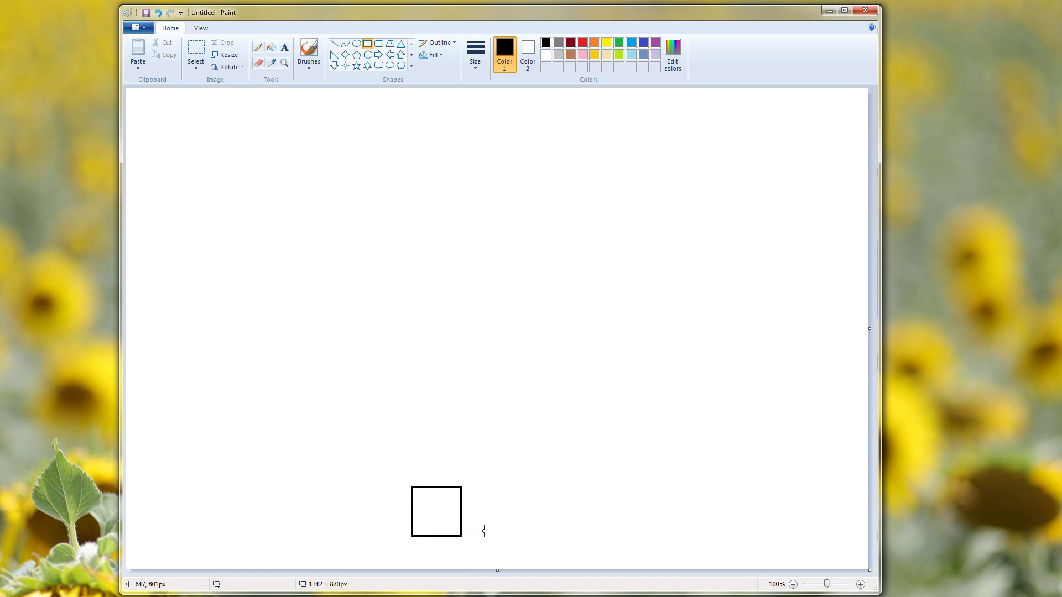
{"action": "left_click", "coordinate": [334, 44]}
Step: Draw a line from the square's bottom-left corner to its top-right corner
{"action": "left_click_drag", "start_coordinate": [411, 536], "coordinate": [460, 487]}
{"action": "left_click", "coordinate": [485, 495]}
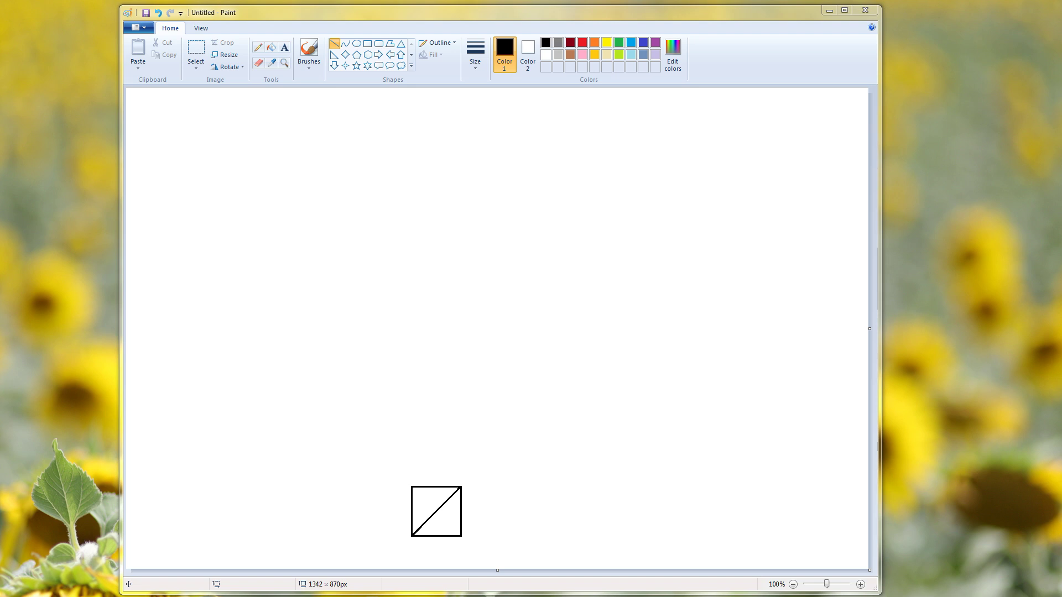
{"action": "left_click_drag", "start_coordinate": [999, 208], "coordinate": [640, 189]}
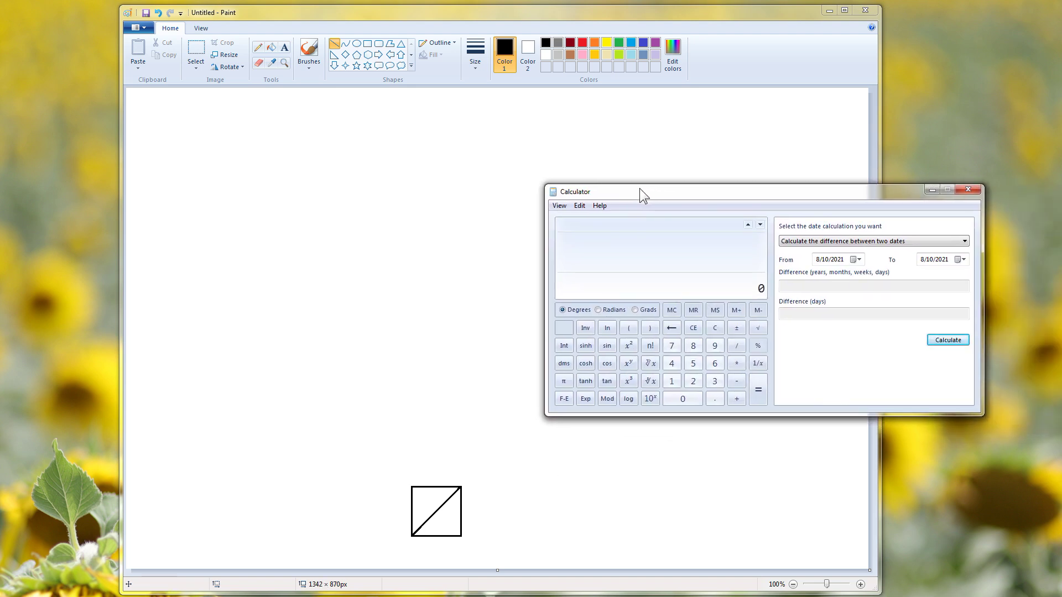
Step: Compute √2 (1.41421356…) in Calculator, then move the window off screen
{"action": "left_click", "coordinate": [695, 382]}
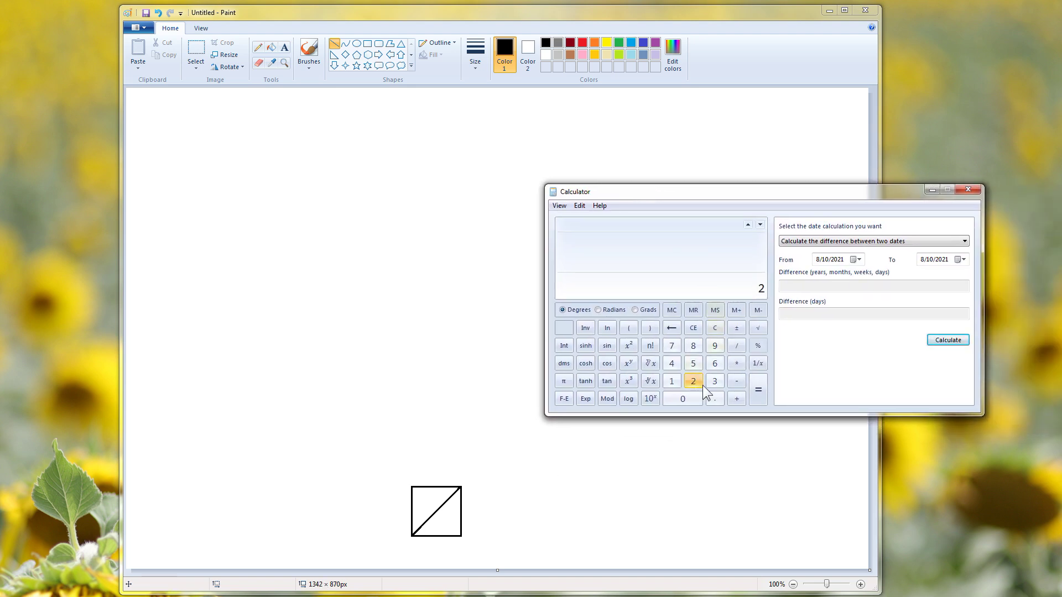
{"action": "left_click", "coordinate": [756, 328]}
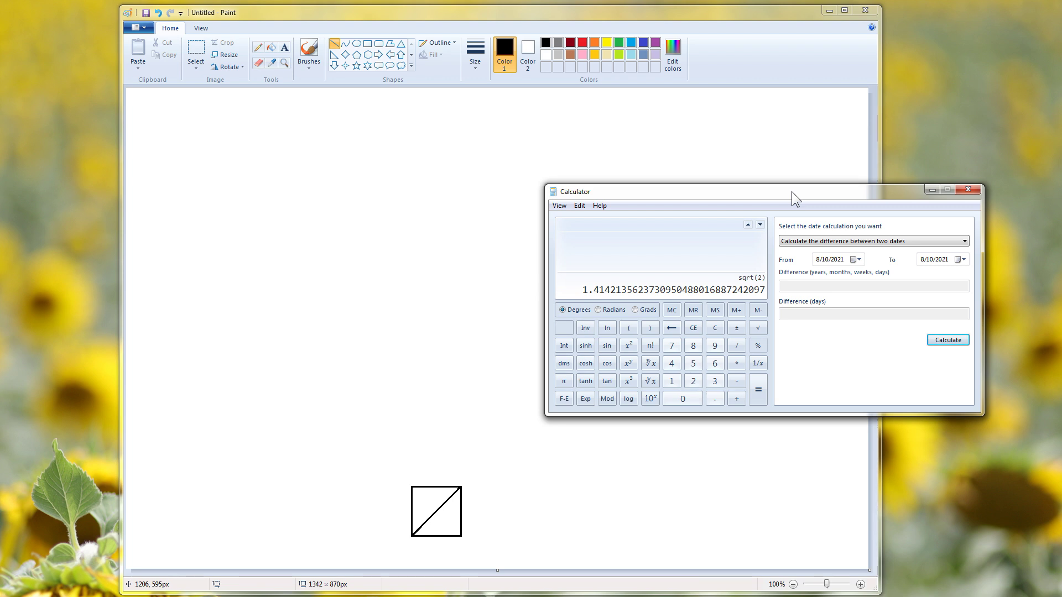
{"action": "left_click_drag", "start_coordinate": [791, 192], "coordinate": [1061, 192]}
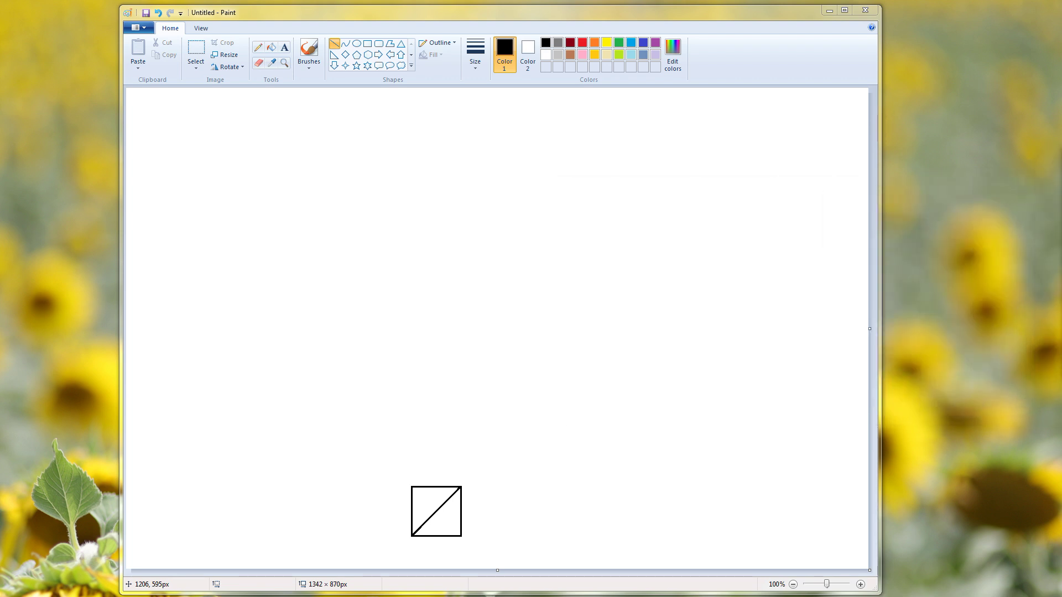
Step: Stack an 89×89 px square on the first and drag a line toward its top-right corner
{"action": "left_click", "coordinate": [366, 44]}
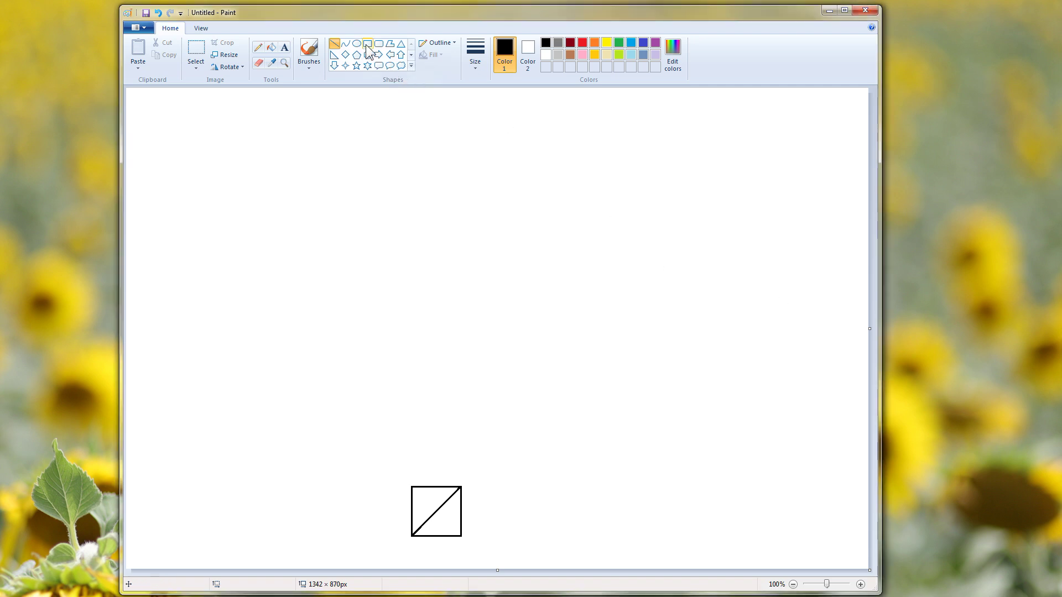
{"action": "left_click", "coordinate": [366, 45]}
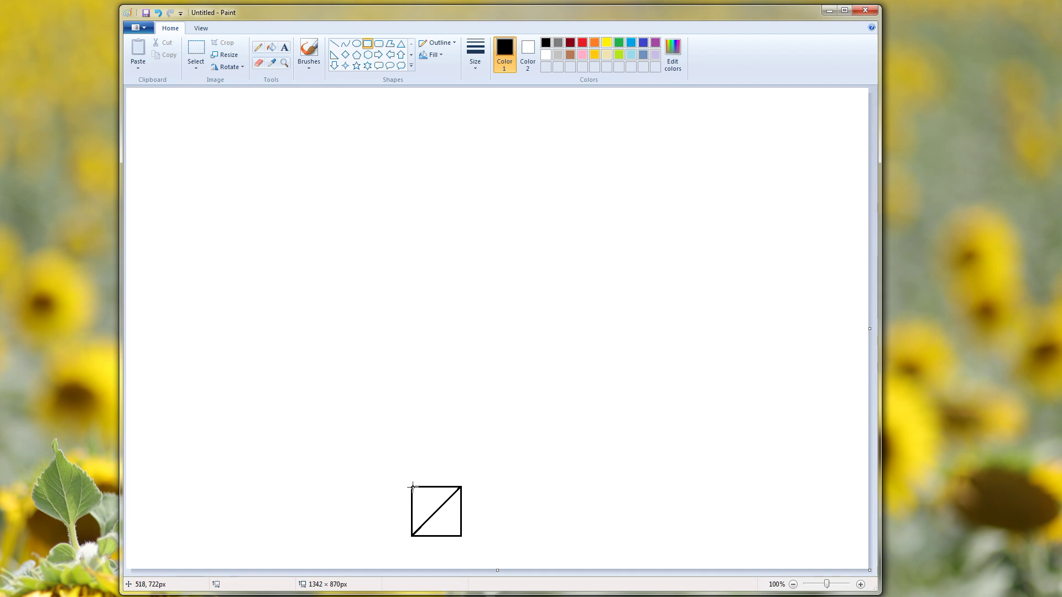
{"action": "left_click_drag", "start_coordinate": [411, 486], "coordinate": [477, 439]}
{"action": "left_click", "coordinate": [474, 462]}
{"action": "left_click", "coordinate": [334, 44]}
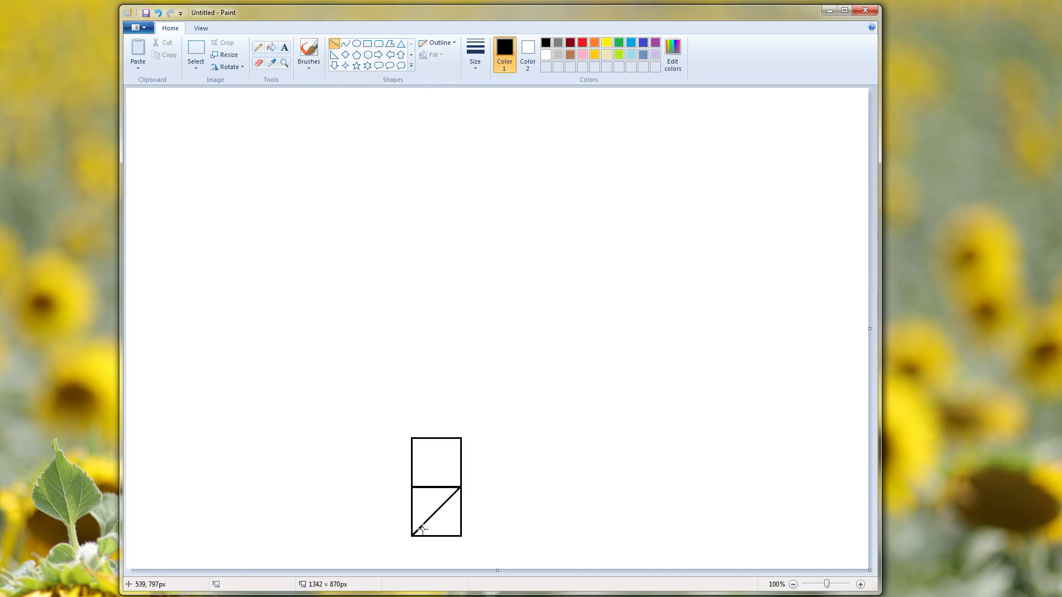
{"action": "left_click_drag", "start_coordinate": [411, 535], "coordinate": [461, 437]}
Step: Commit the diagonal to the upper square's top-right corner and bring Calculator back
{"action": "left_click", "coordinate": [491, 456]}
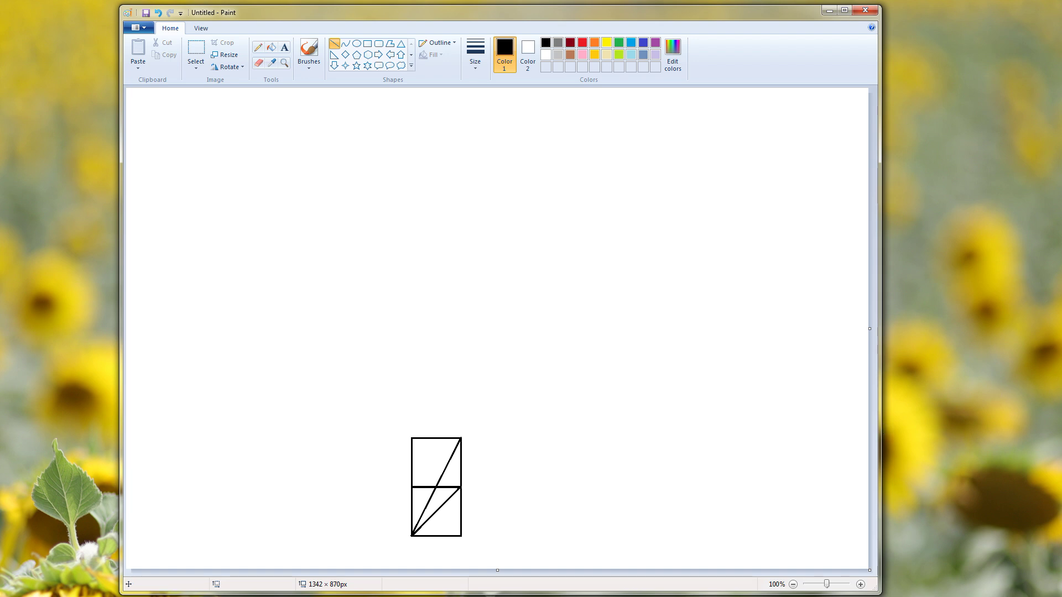
{"action": "key", "text": "alt+Tab"}
Step: Compute √5 / 2 = 1.1180339887… in Calculator, then move it mostly off screen
{"action": "left_click_drag", "start_coordinate": [862, 188], "coordinate": [768, 175]}
{"action": "left_click", "coordinate": [711, 347]}
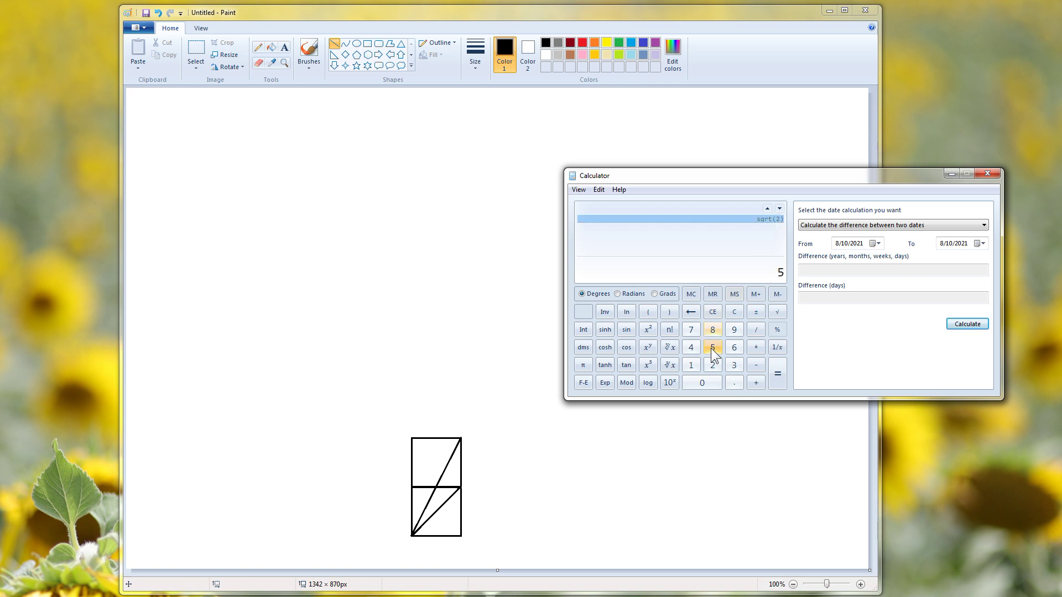
{"action": "left_click", "coordinate": [776, 313]}
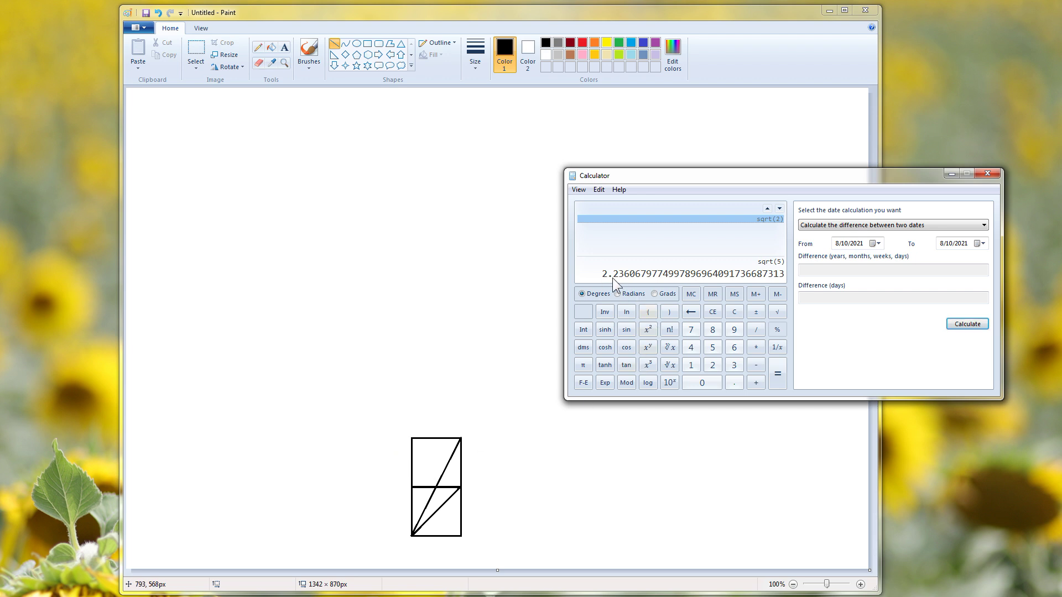
{"action": "left_click", "coordinate": [756, 332]}
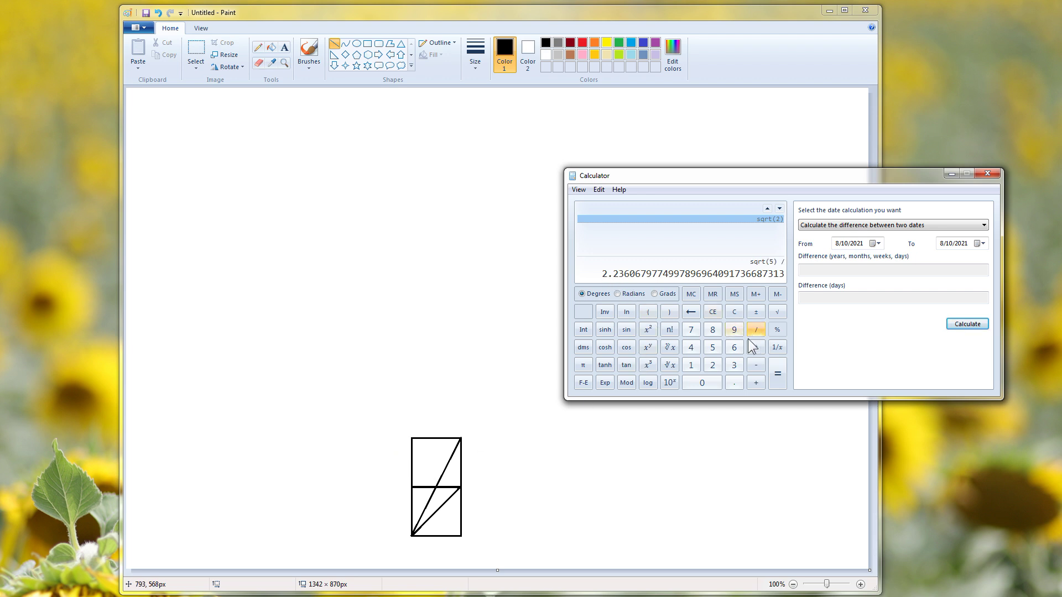
{"action": "left_click", "coordinate": [716, 367]}
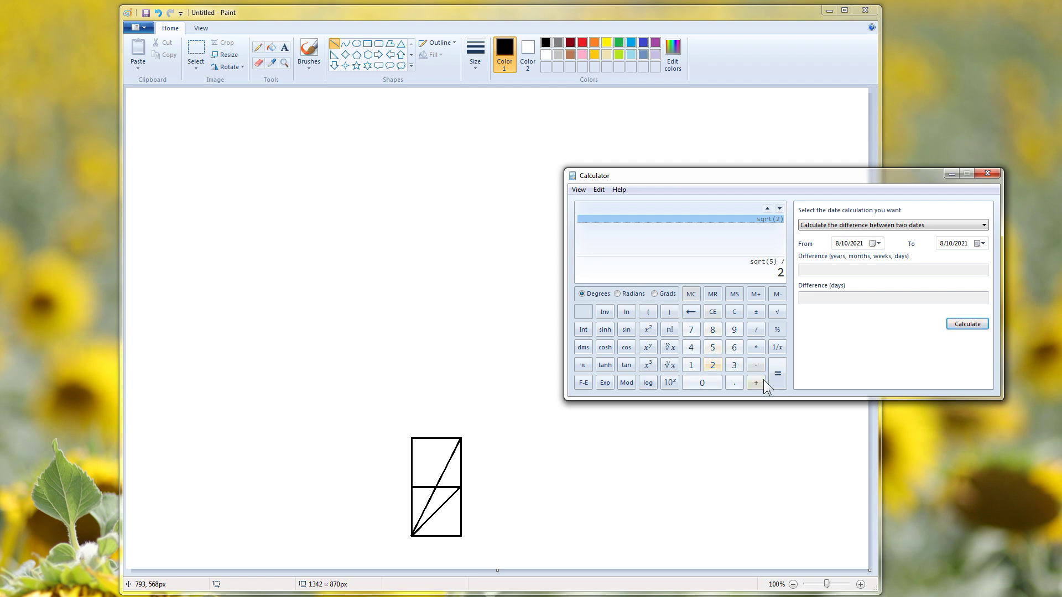
{"action": "left_click", "coordinate": [778, 379]}
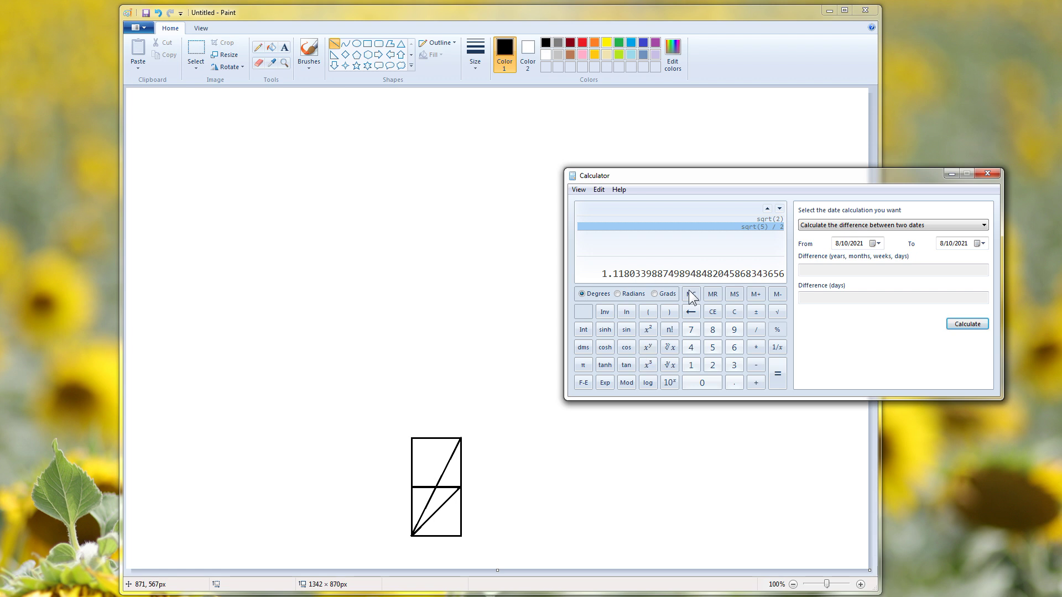
{"action": "left_click_drag", "start_coordinate": [868, 175], "coordinate": [1061, 143]}
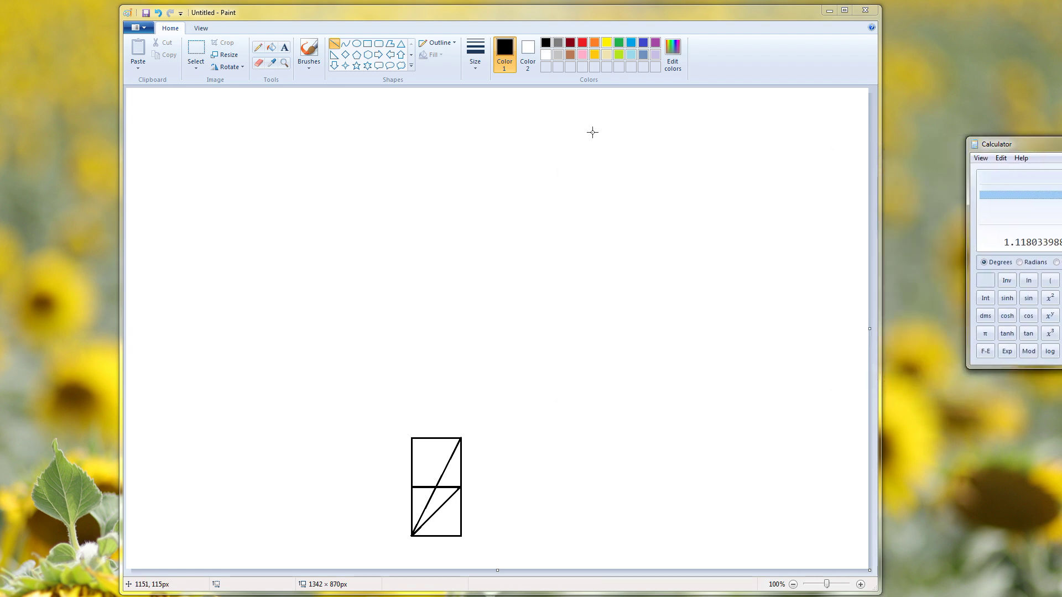
Step: Draw a third 90×90 px square on top of the two-square stack
{"action": "left_click", "coordinate": [369, 46]}
{"action": "left_click", "coordinate": [368, 45]}
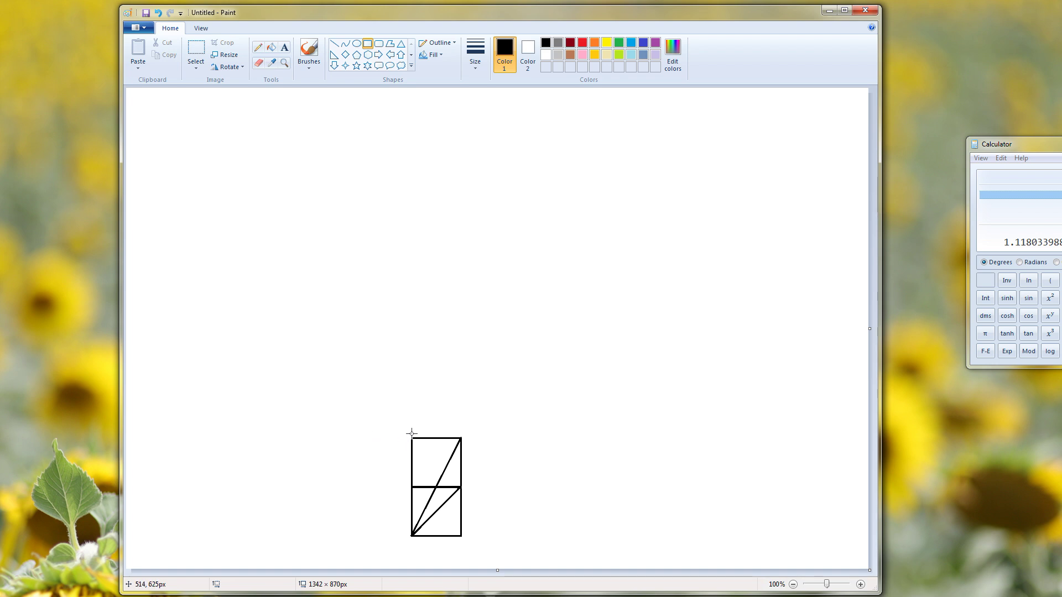
{"action": "left_click_drag", "start_coordinate": [411, 438], "coordinate": [475, 389]}
{"action": "left_click", "coordinate": [467, 408]}
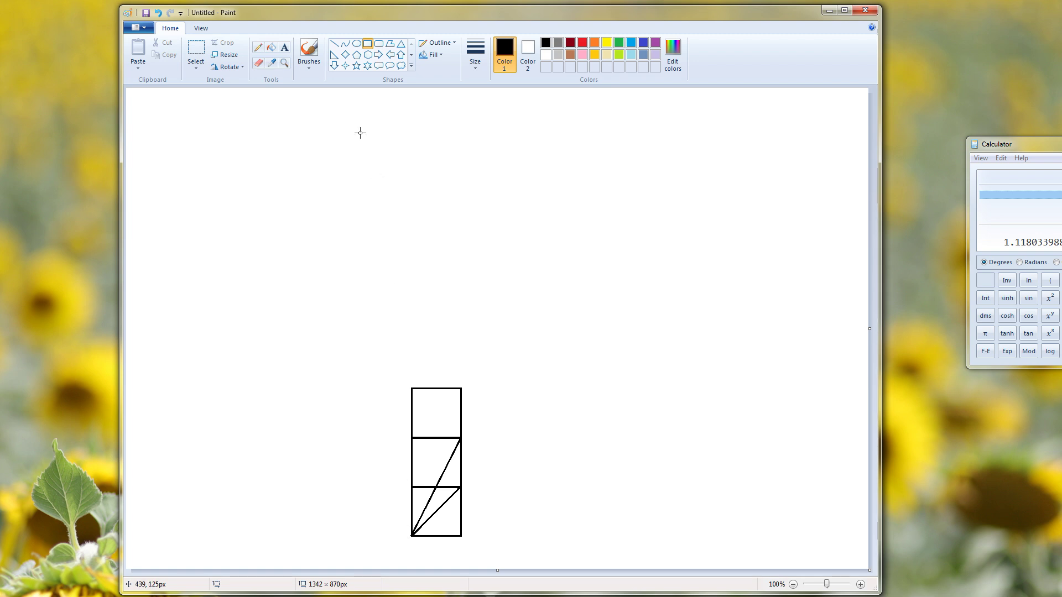
Step: Draw a line from the stack's bottom-left corner to the third square's top-right corner
{"action": "left_click", "coordinate": [334, 44]}
{"action": "left_click_drag", "start_coordinate": [412, 537], "coordinate": [461, 389]}
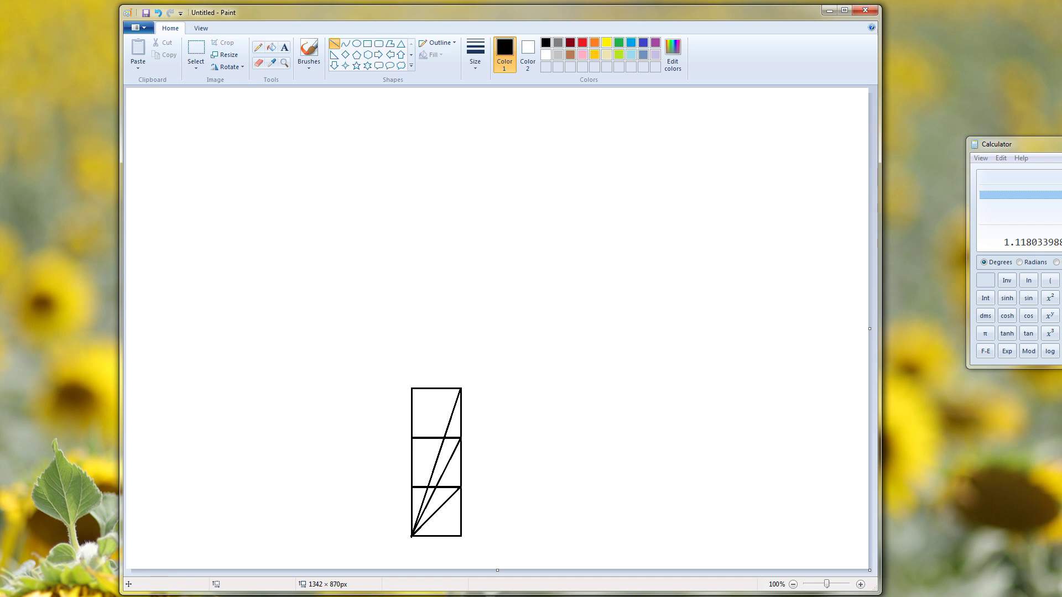
{"action": "left_click_drag", "start_coordinate": [1051, 145], "coordinate": [769, 201]}
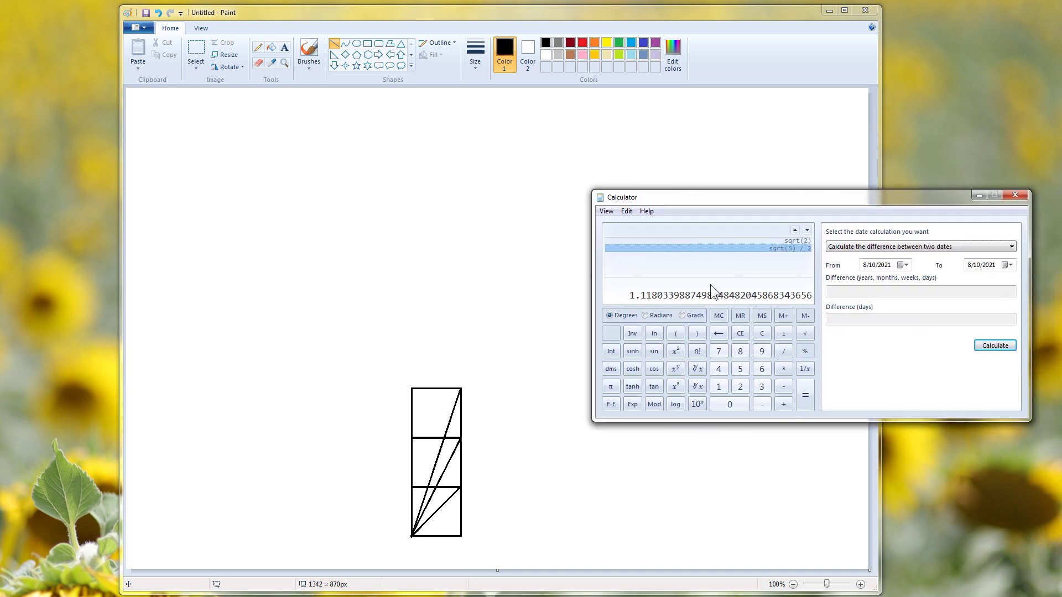
Step: Clear Calculator and compute 9 + 1 = 10
{"action": "key", "text": "Escape"}
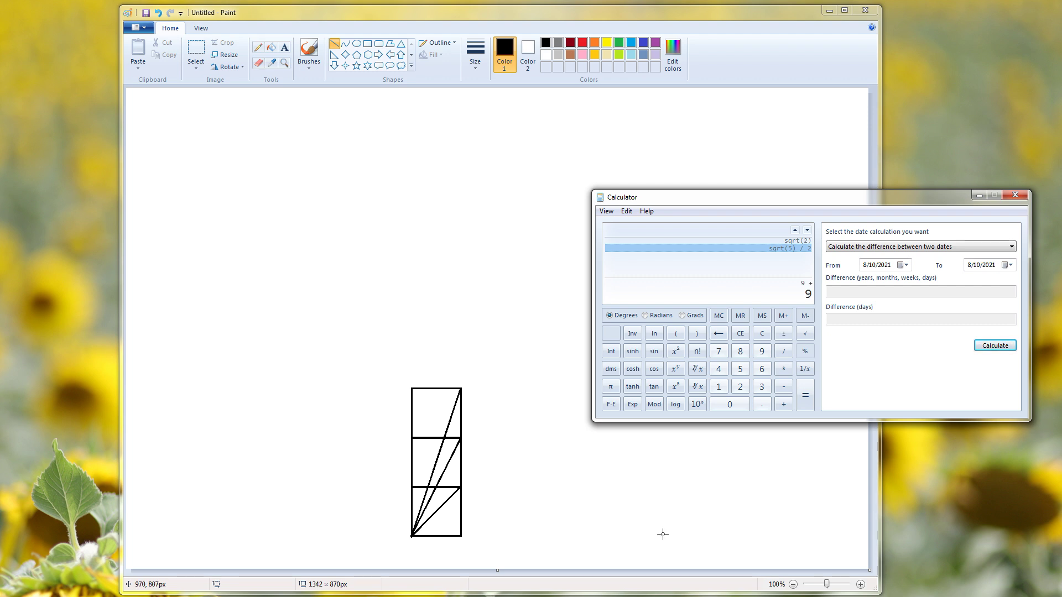
{"action": "key", "text": "1"}
{"action": "key", "text": "Return"}
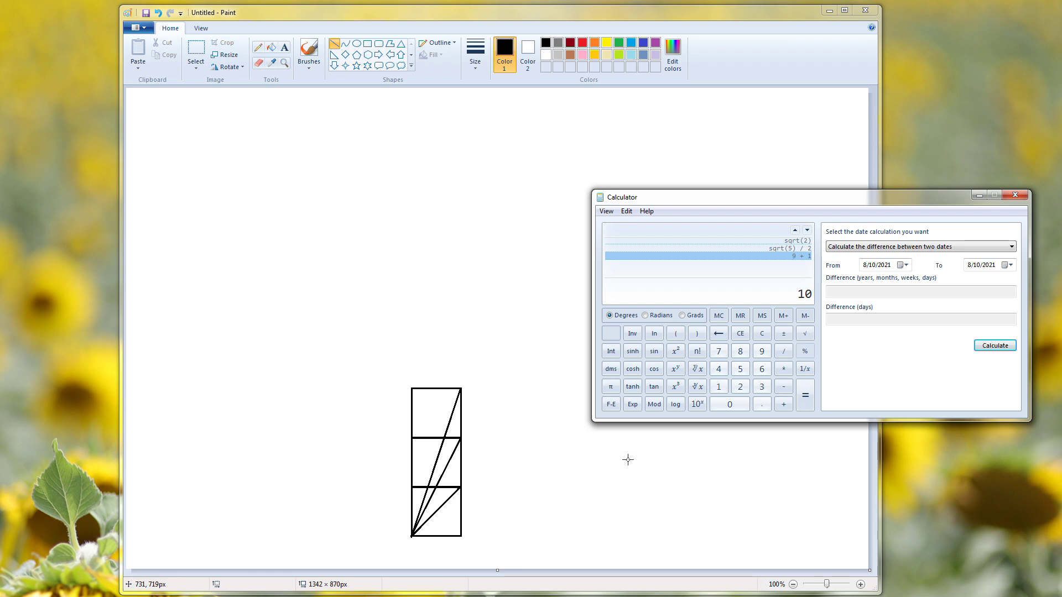
Step: Take √10 and divide by 3 to get 1.0540925533…
{"action": "left_click", "coordinate": [802, 336]}
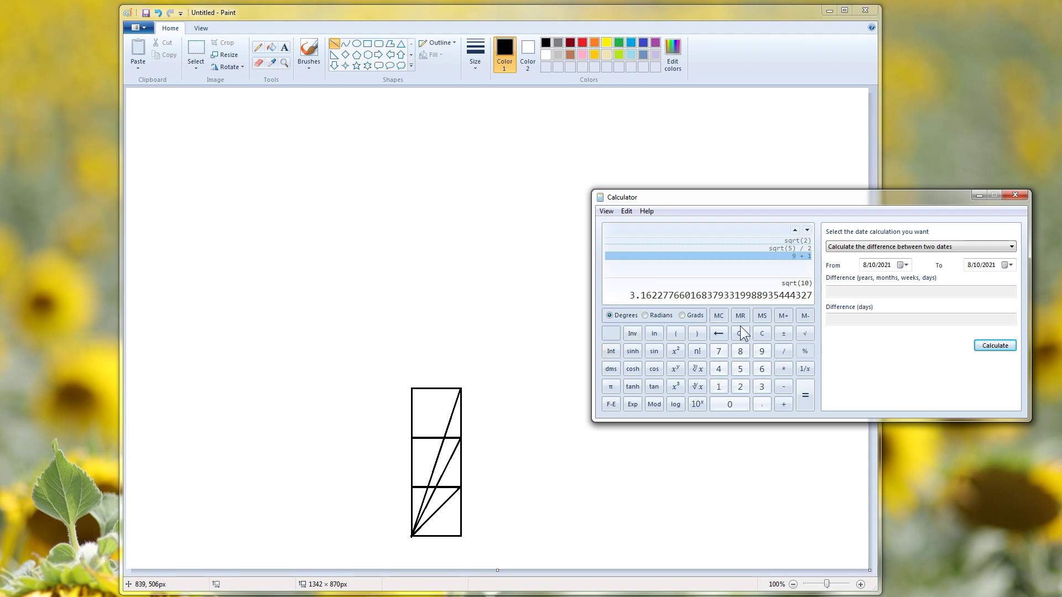
{"action": "left_click", "coordinate": [783, 351]}
{"action": "left_click", "coordinate": [762, 388]}
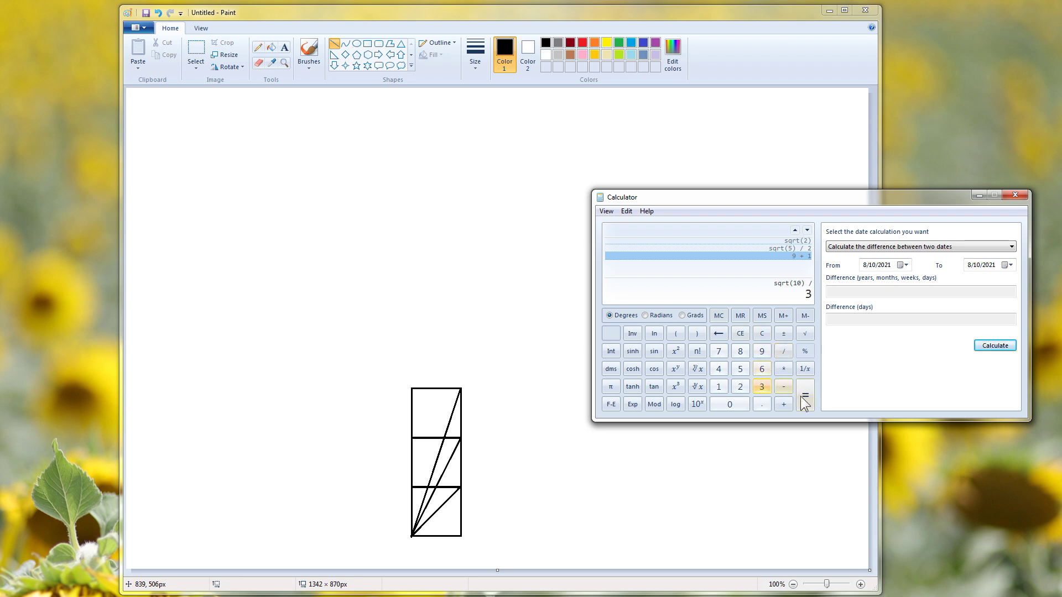
{"action": "left_click", "coordinate": [804, 396]}
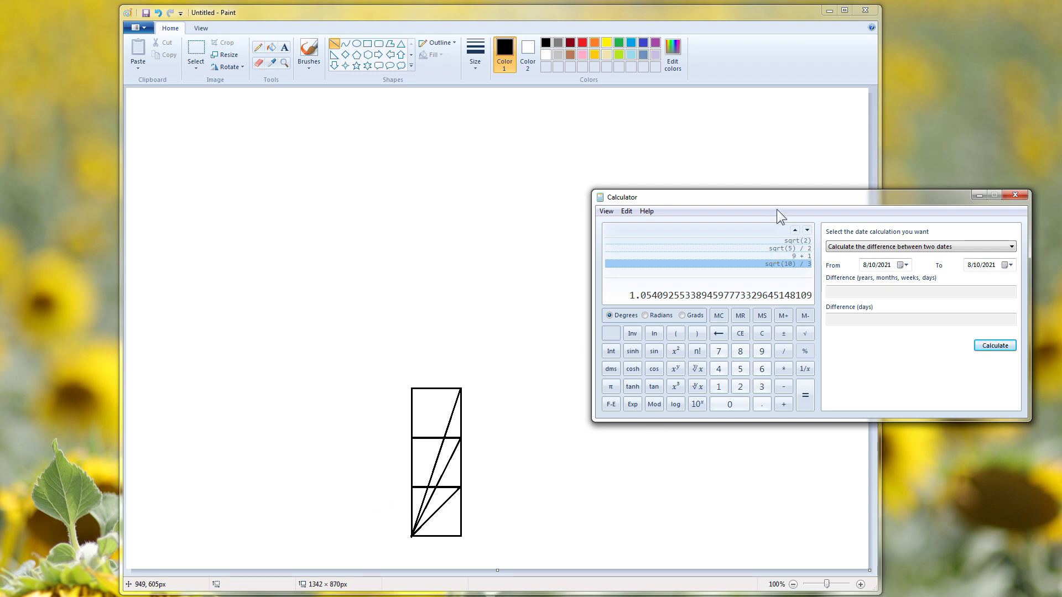
Step: Move Calculator aside and draw a fourth square on top of the column
{"action": "left_click_drag", "start_coordinate": [779, 199], "coordinate": [1061, 189]}
{"action": "left_click_drag", "start_coordinate": [982, 188], "coordinate": [1061, 174]}
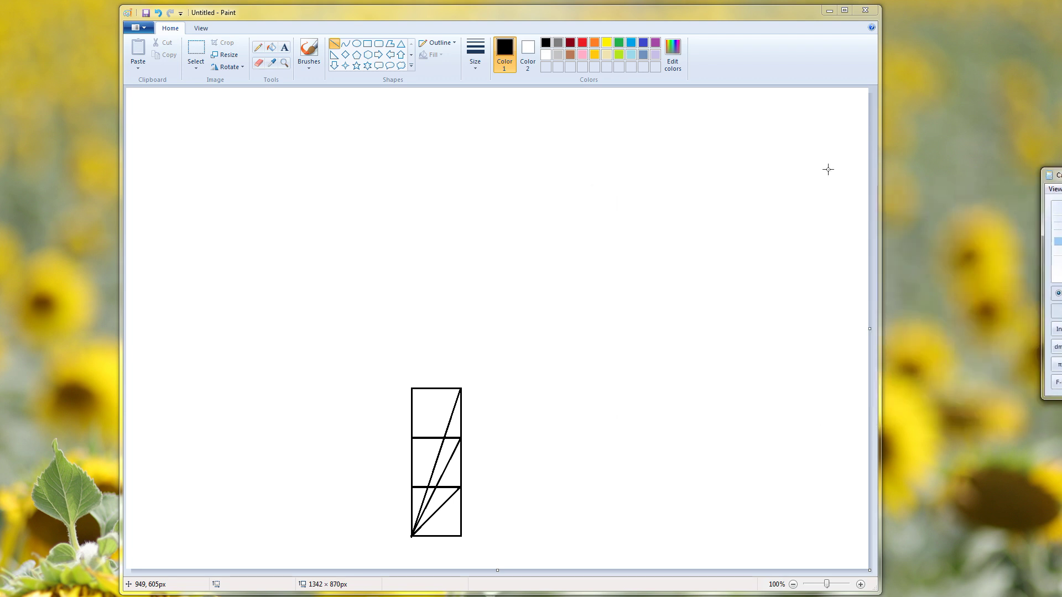
{"action": "left_click", "coordinate": [370, 51]}
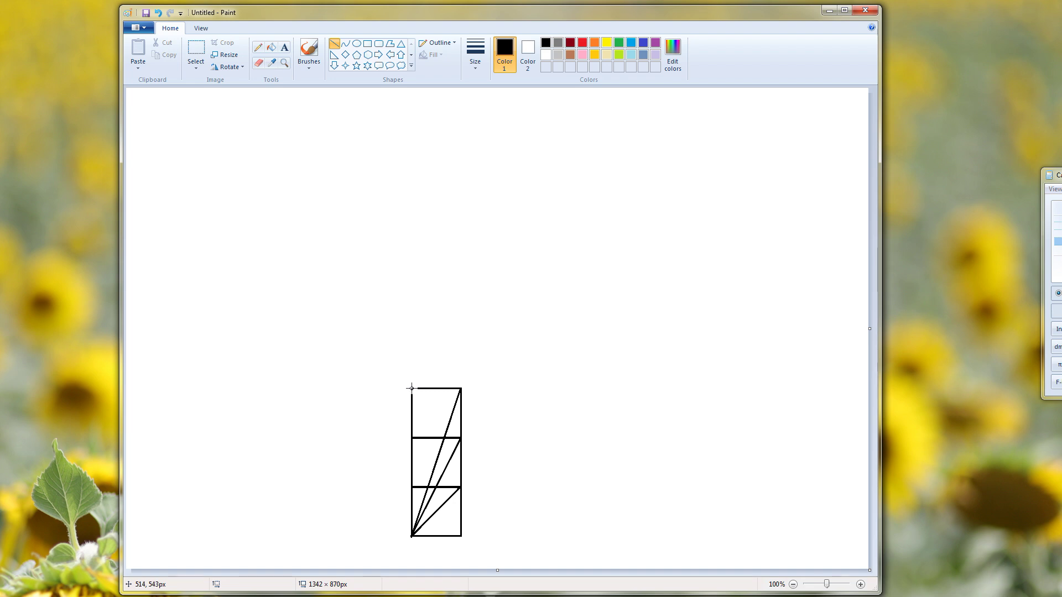
{"action": "left_click_drag", "start_coordinate": [412, 386], "coordinate": [461, 334]}
{"action": "left_click", "coordinate": [486, 345]}
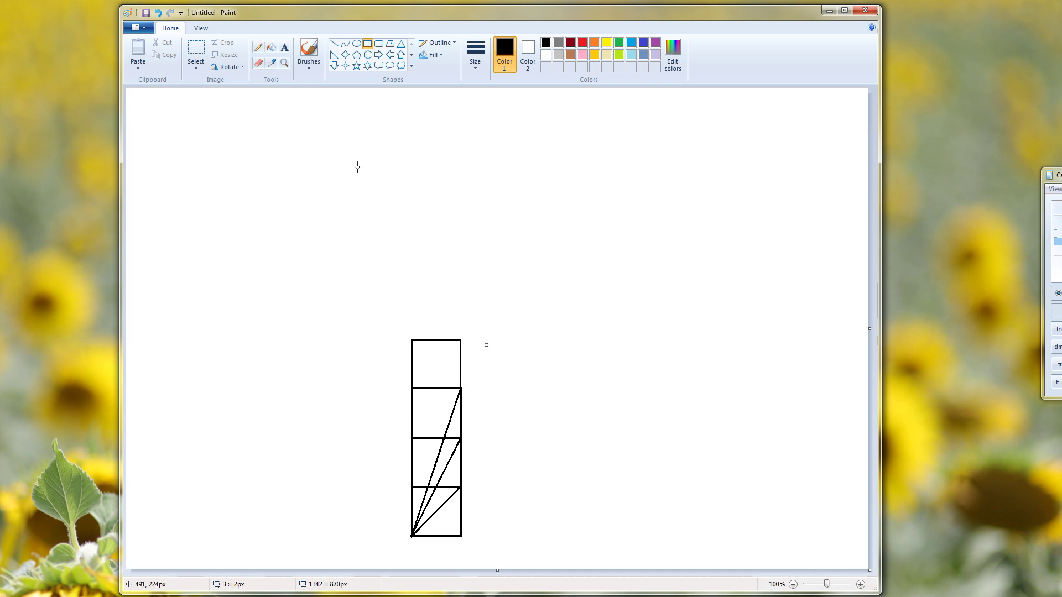
Step: Draw a diagonal from the column's bottom-left to the fourth square's top-right, then reset Calculator to 0
{"action": "left_click", "coordinate": [334, 47]}
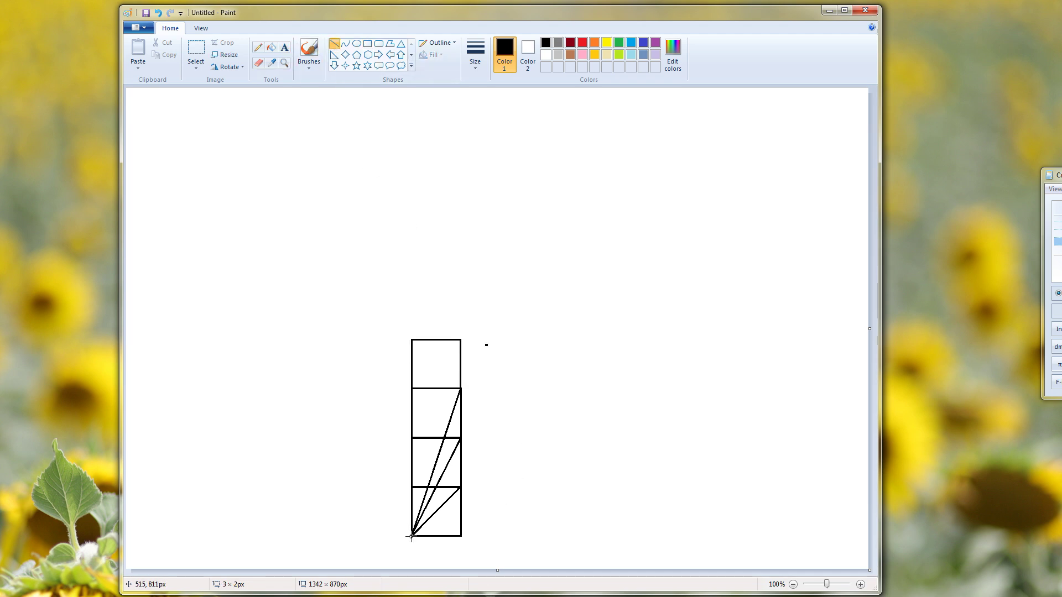
{"action": "left_click_drag", "start_coordinate": [411, 536], "coordinate": [460, 339]}
{"action": "left_click", "coordinate": [500, 400]}
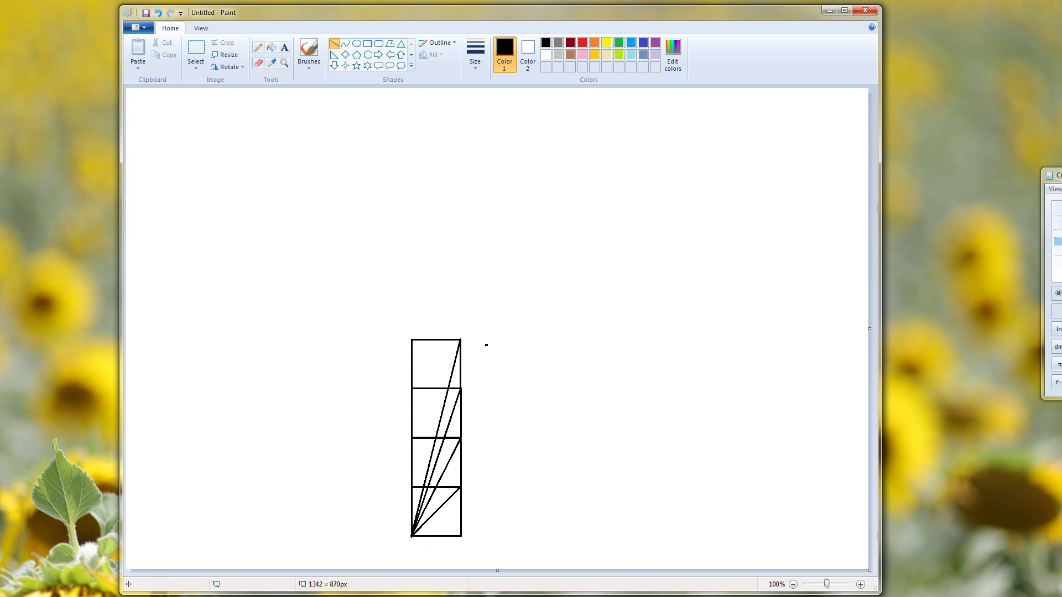
{"action": "mouse_move", "coordinate": [1053, 175]}
{"action": "left_mouse_down"}
{"action": "mouse_move", "coordinate": [968, 208]}
{"action": "mouse_move", "coordinate": [699, 219]}
{"action": "left_mouse_up"}
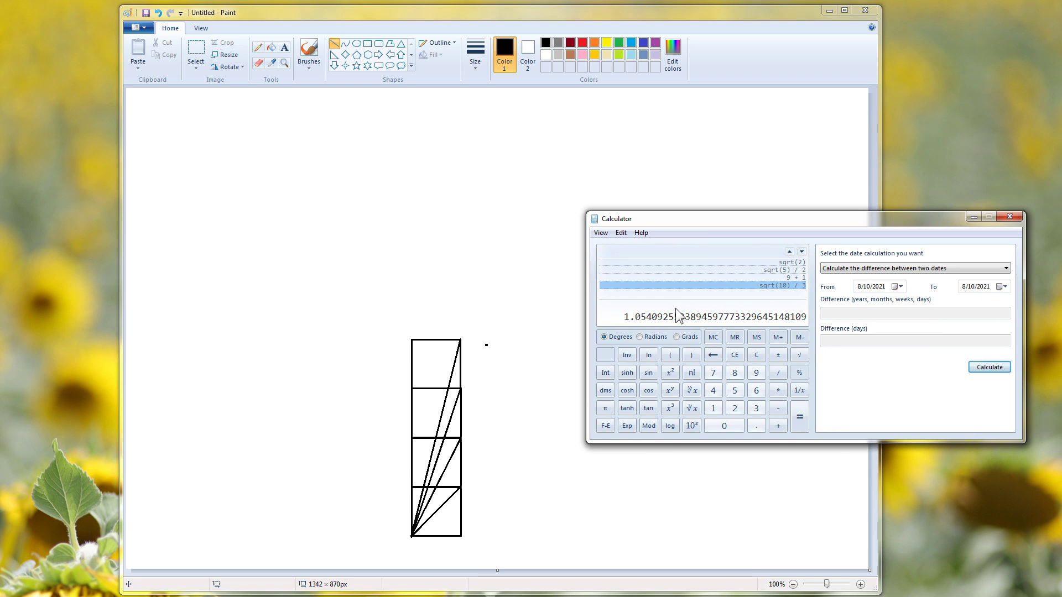
{"action": "key", "text": "Escape"}
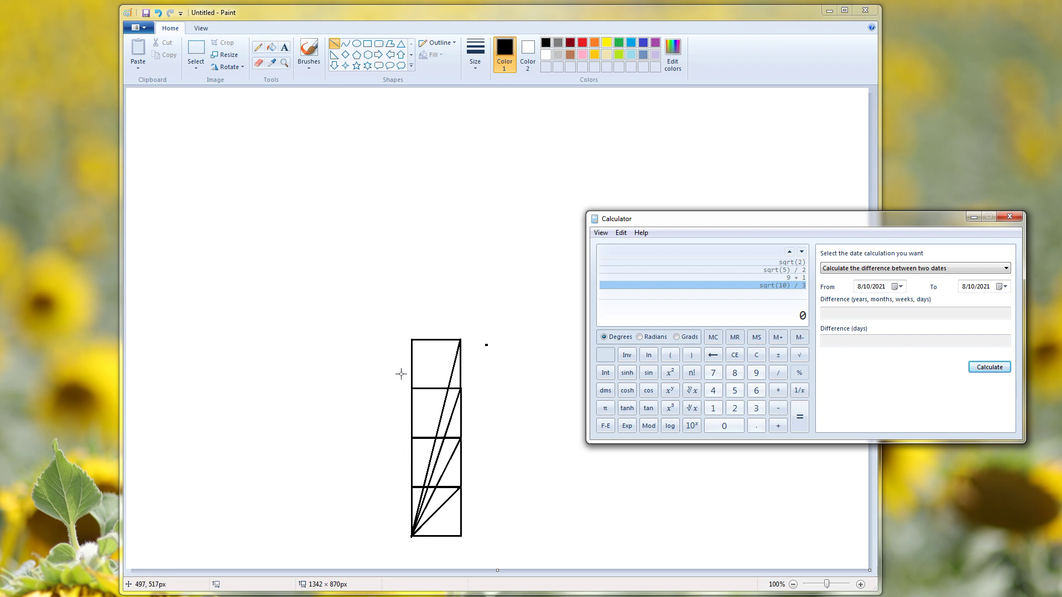
Step: Calculate √17 ÷ 4 ≈ 1.0307764 in Calculator, then move the Calculator window off-screen
{"action": "left_click", "coordinate": [713, 408]}
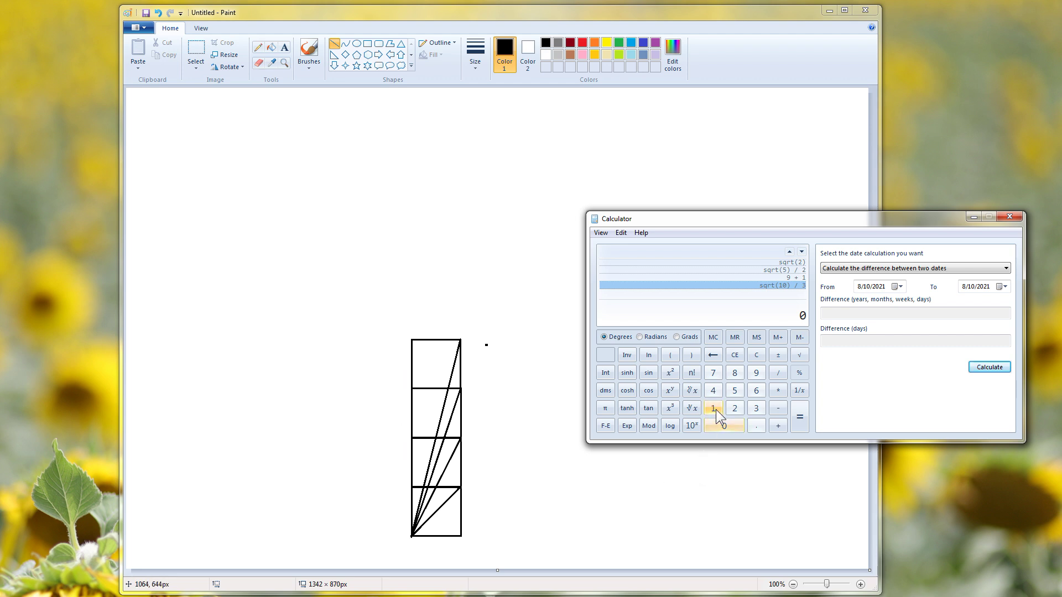
{"action": "left_click", "coordinate": [712, 373]}
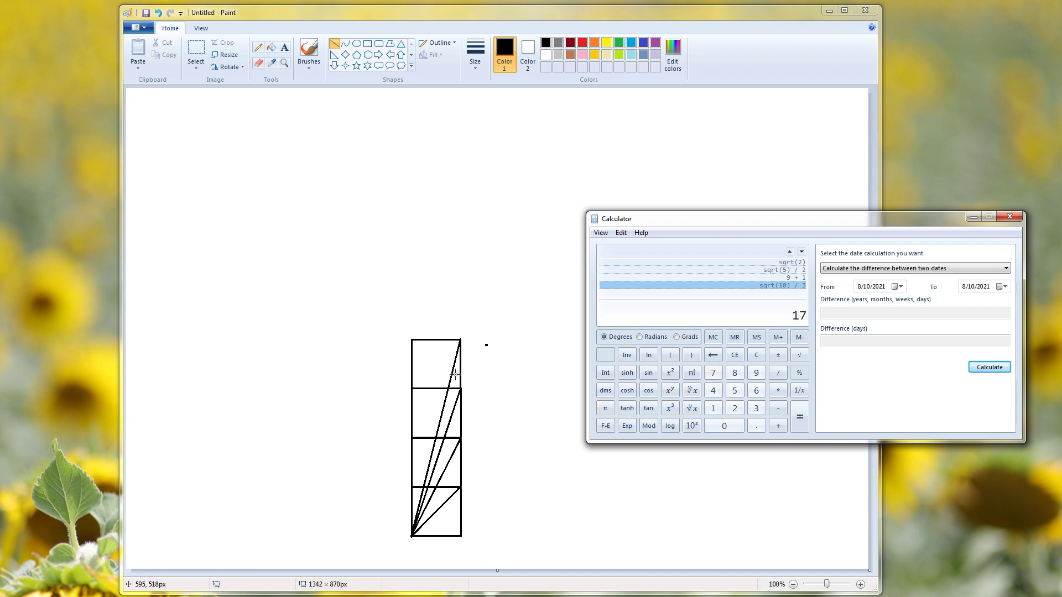
{"action": "left_click", "coordinate": [796, 355]}
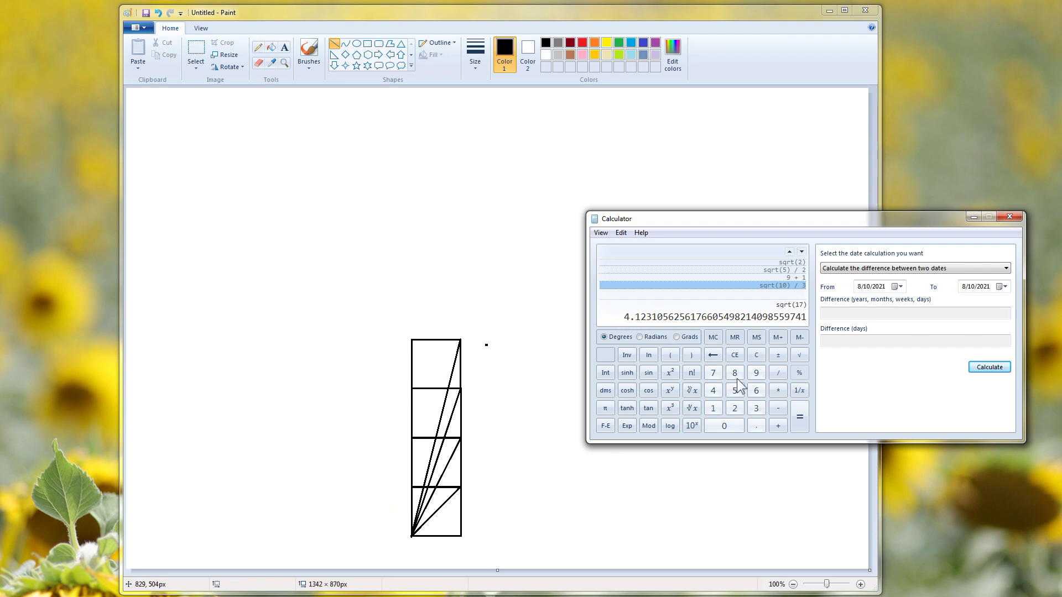
{"action": "left_click", "coordinate": [778, 373]}
{"action": "left_click", "coordinate": [714, 391]}
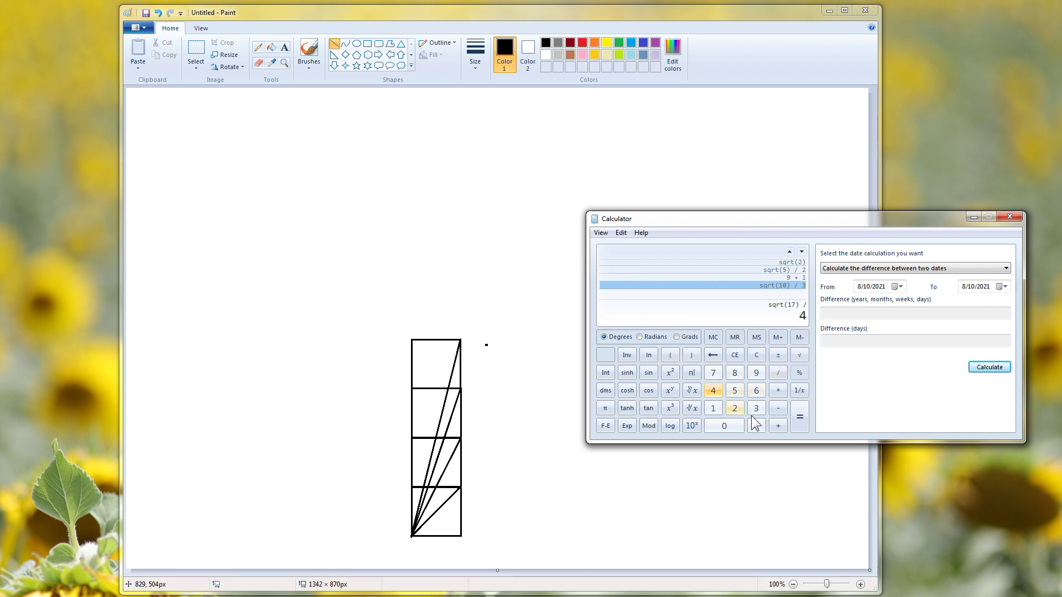
{"action": "left_click", "coordinate": [798, 420]}
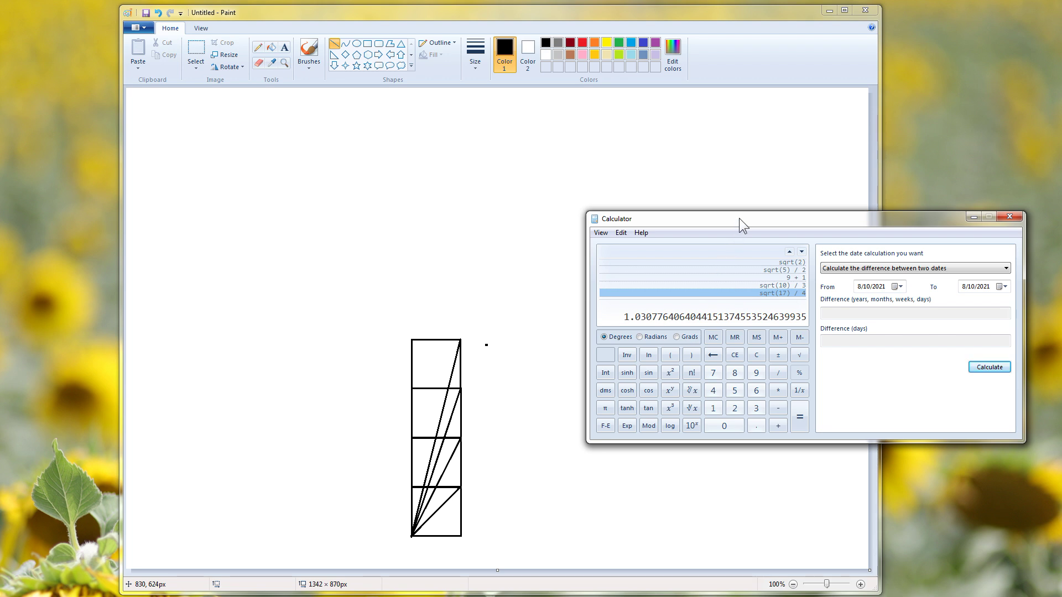
{"action": "left_click_drag", "start_coordinate": [740, 219], "coordinate": [1061, 224]}
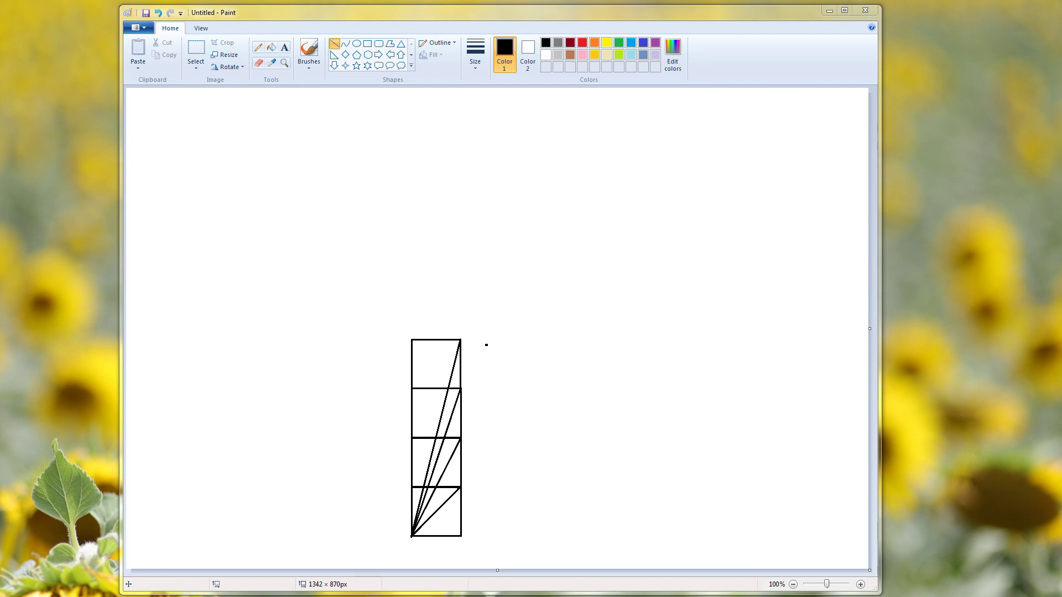
Step: Return to Calculator, compute √26 ÷ 5 ≈ 1.0198039, and drag it off the right edge
{"action": "key", "text": "alt+Tab"}
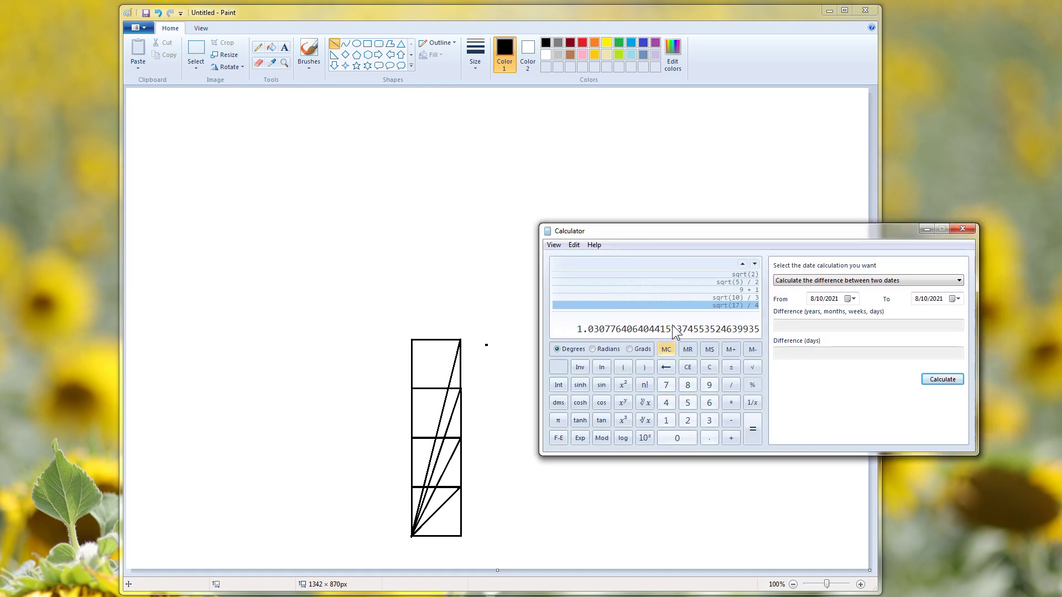
{"action": "type", "text": "26"}
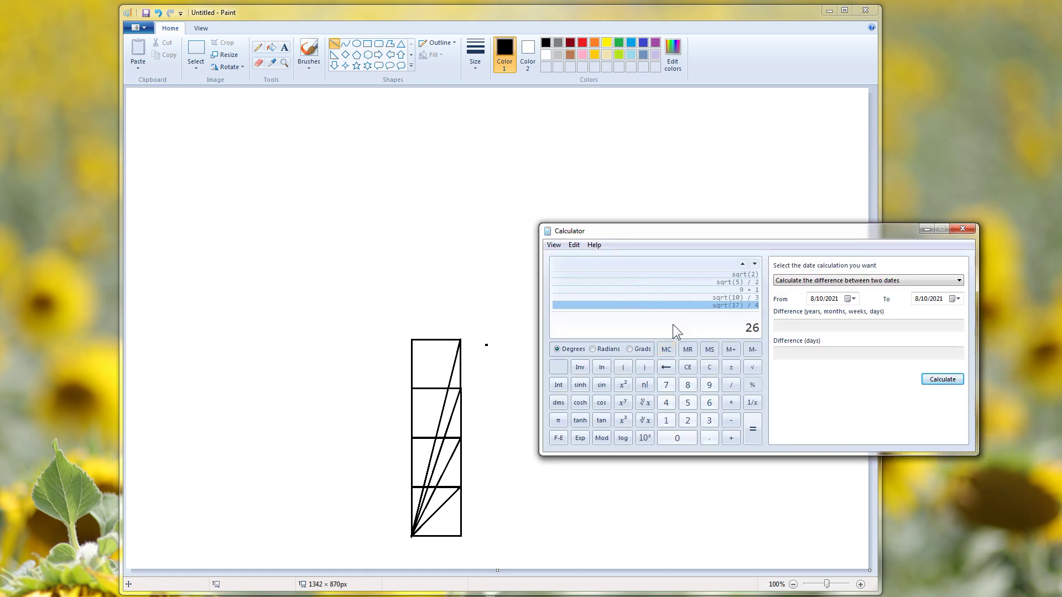
{"action": "left_click", "coordinate": [751, 368]}
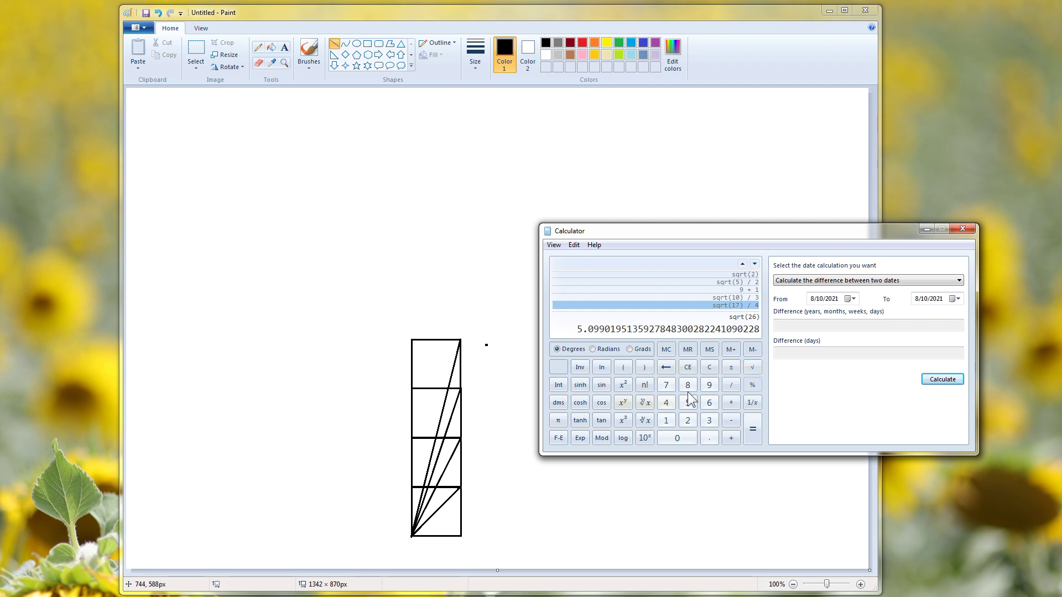
{"action": "left_click", "coordinate": [732, 387]}
{"action": "left_click", "coordinate": [686, 403]}
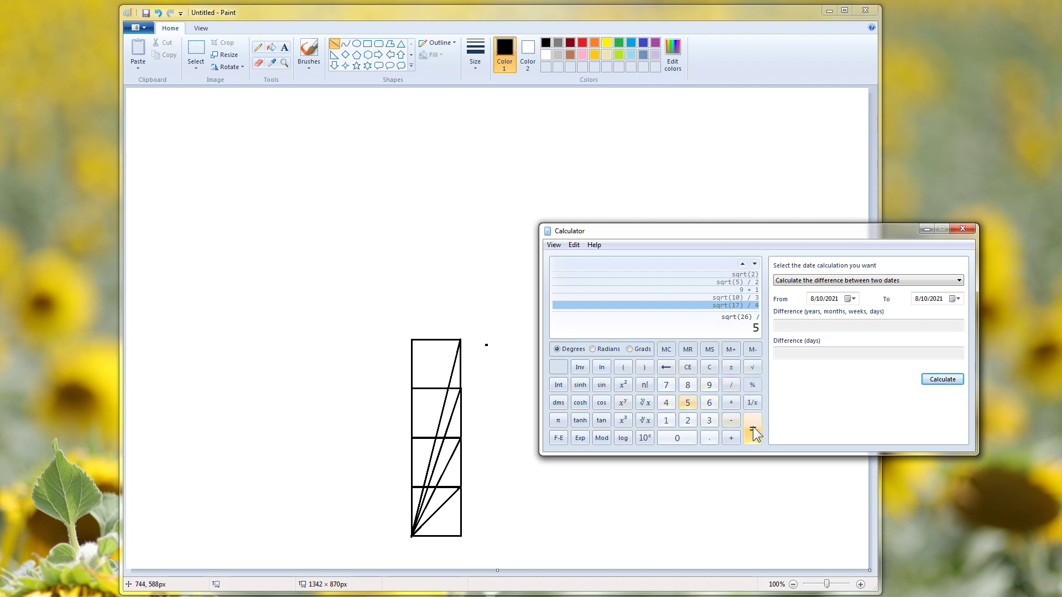
{"action": "left_click", "coordinate": [752, 429]}
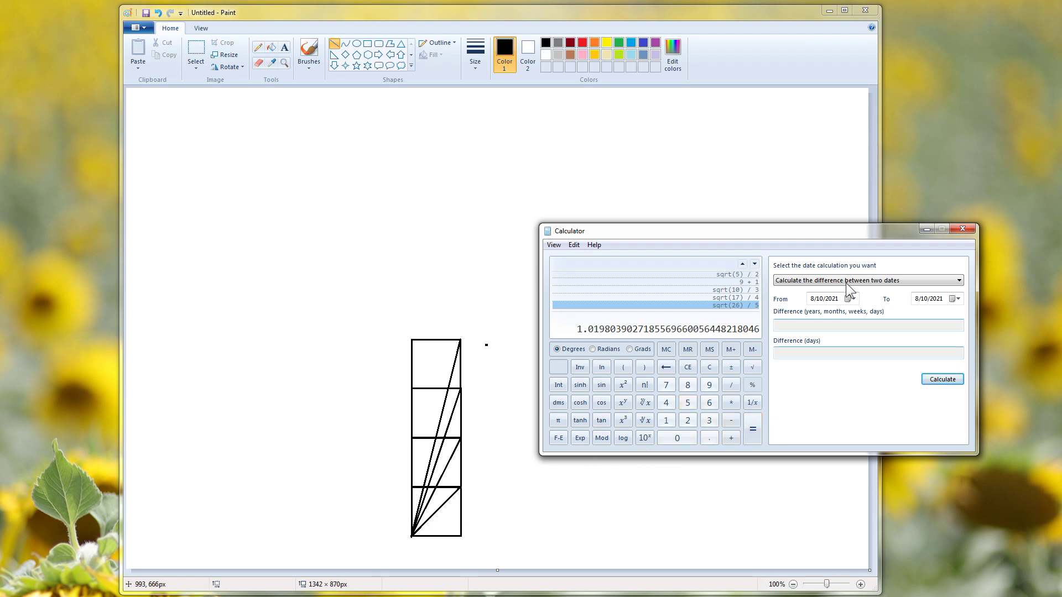
{"action": "left_click_drag", "start_coordinate": [811, 232], "coordinate": [1061, 175]}
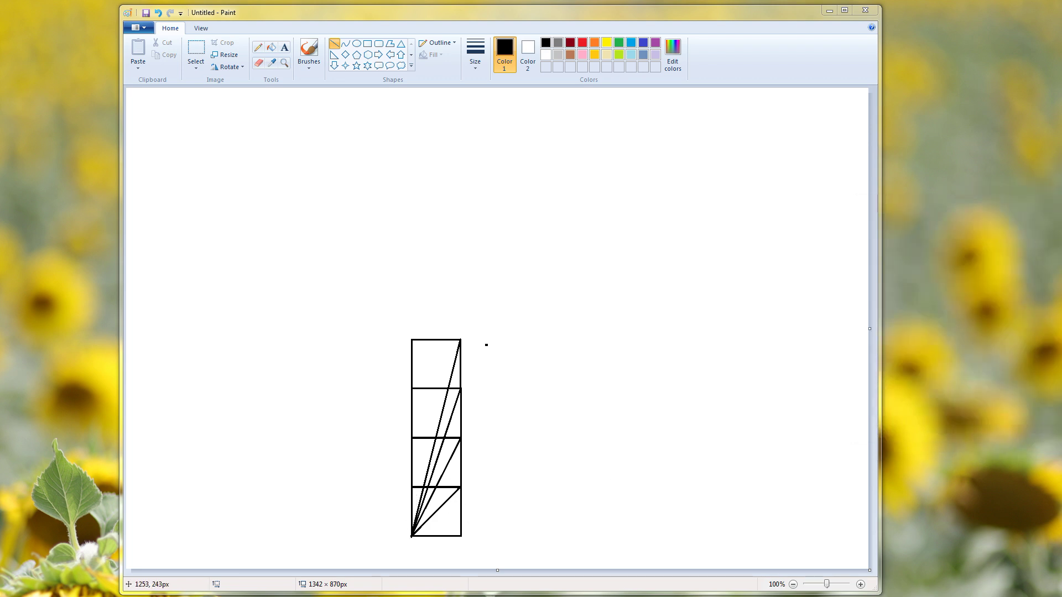